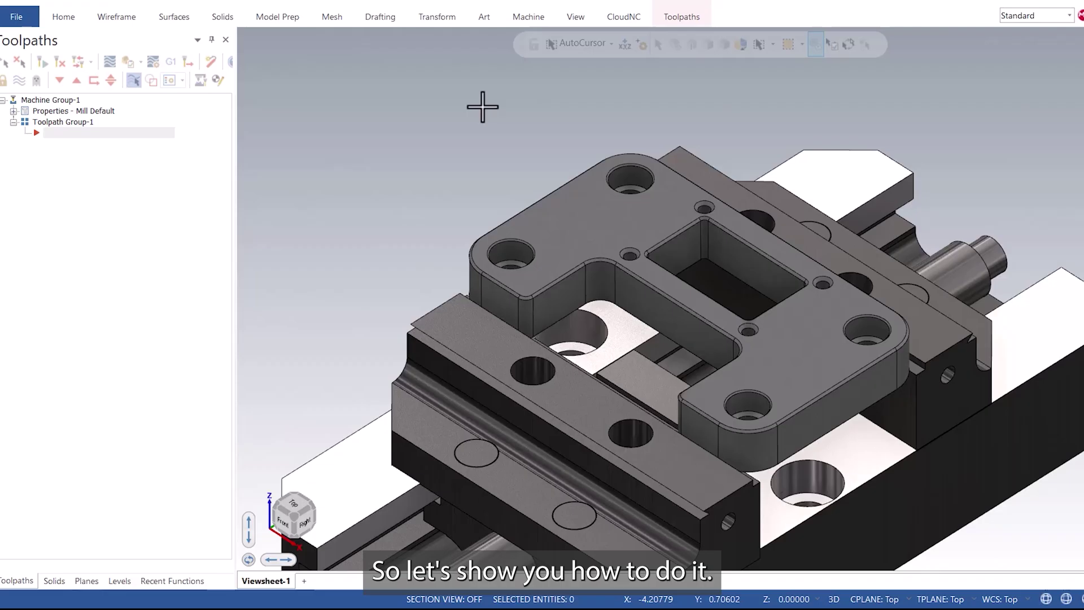
Start a Chamfer Drill toolpath and select the four matching 5/16 cap screw counterbores in the plate's corners.
click(690, 19)
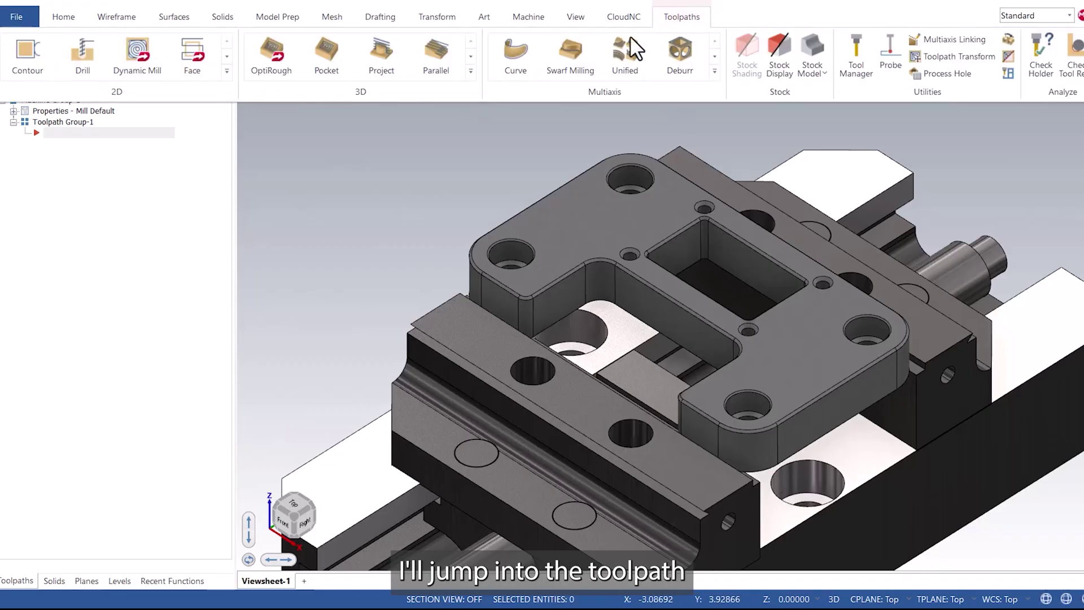
click(226, 71)
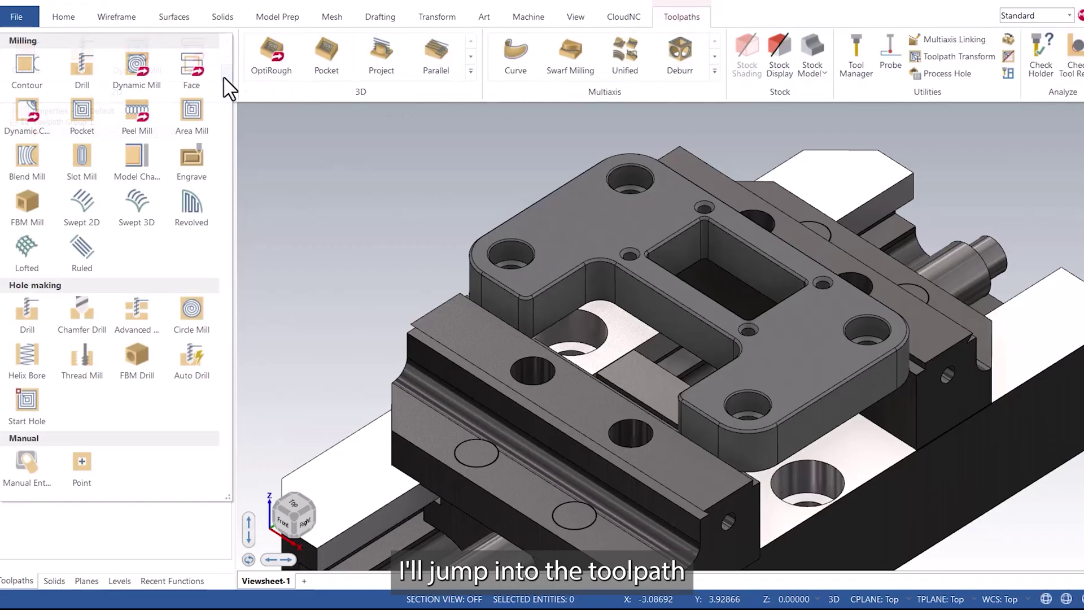
click(80, 330)
scroll(748, 401, down, 3)
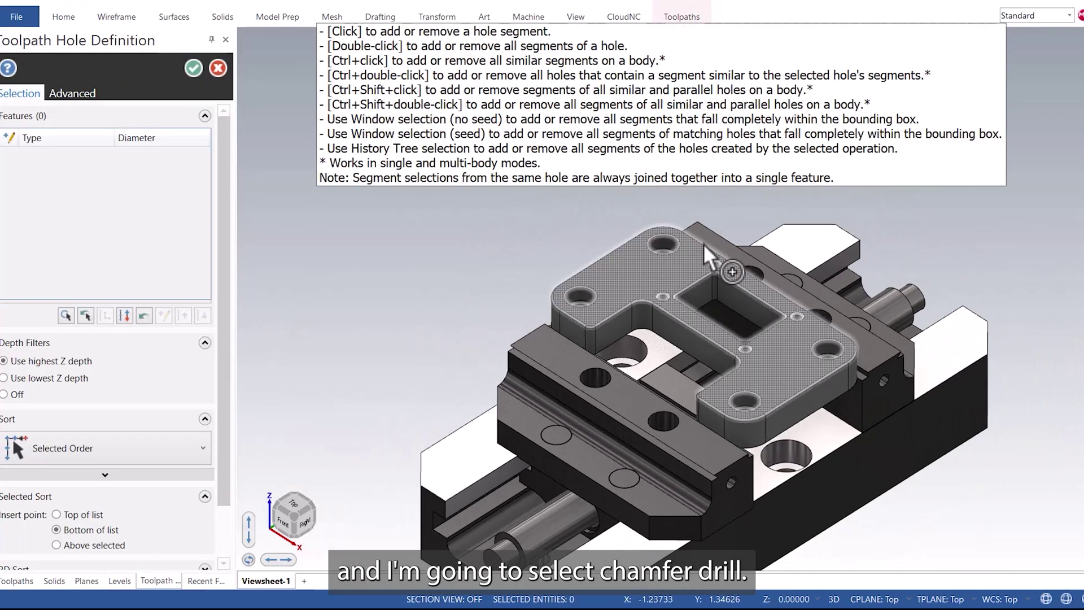
scroll(638, 189, up, 3)
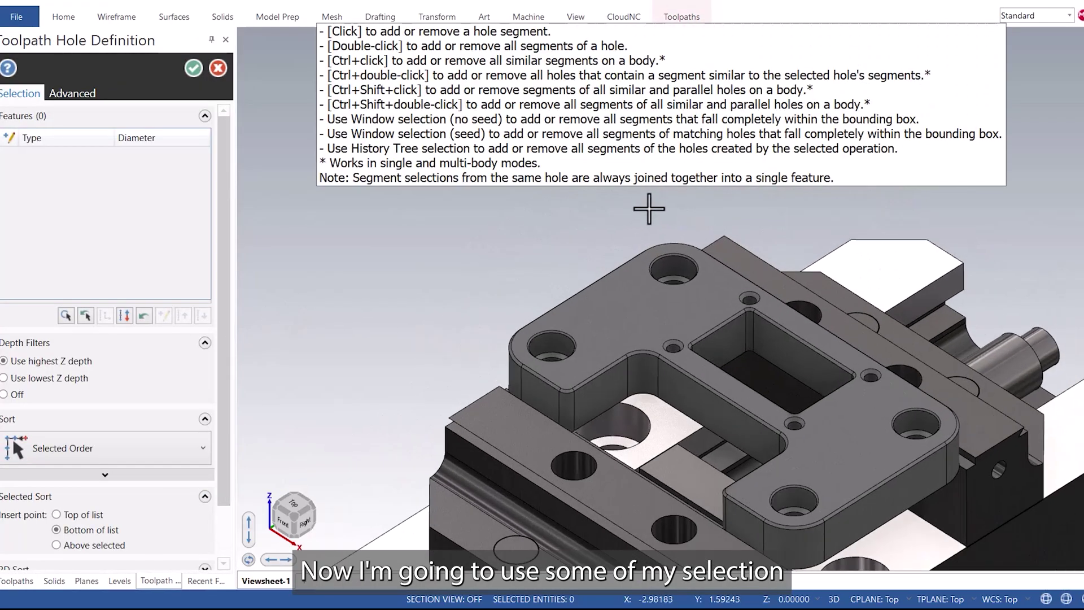
scroll(614, 240, up, 1)
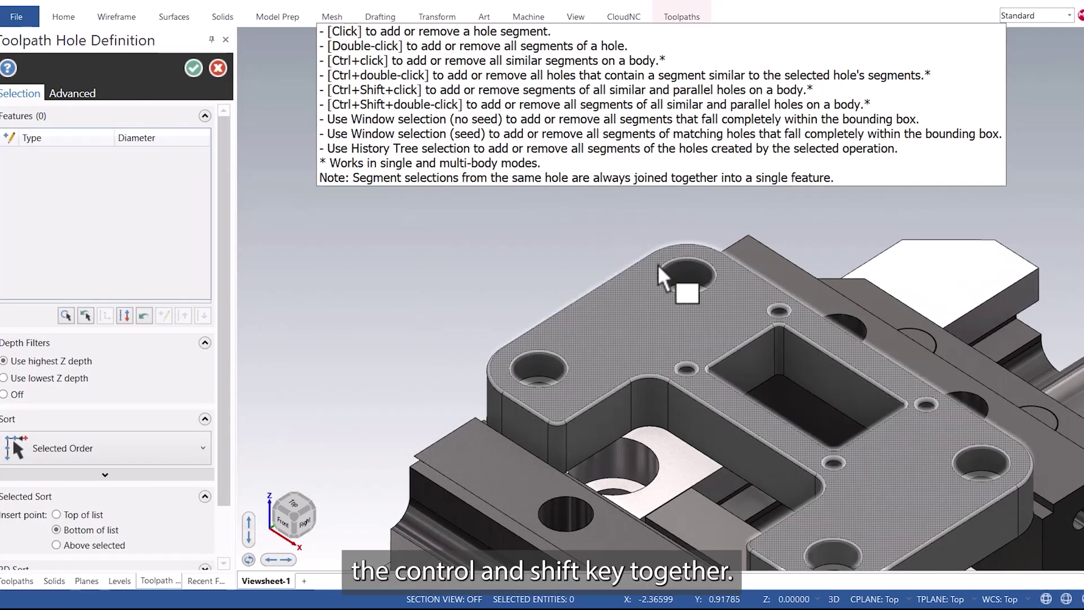
ctrl+shift+click(687, 288)
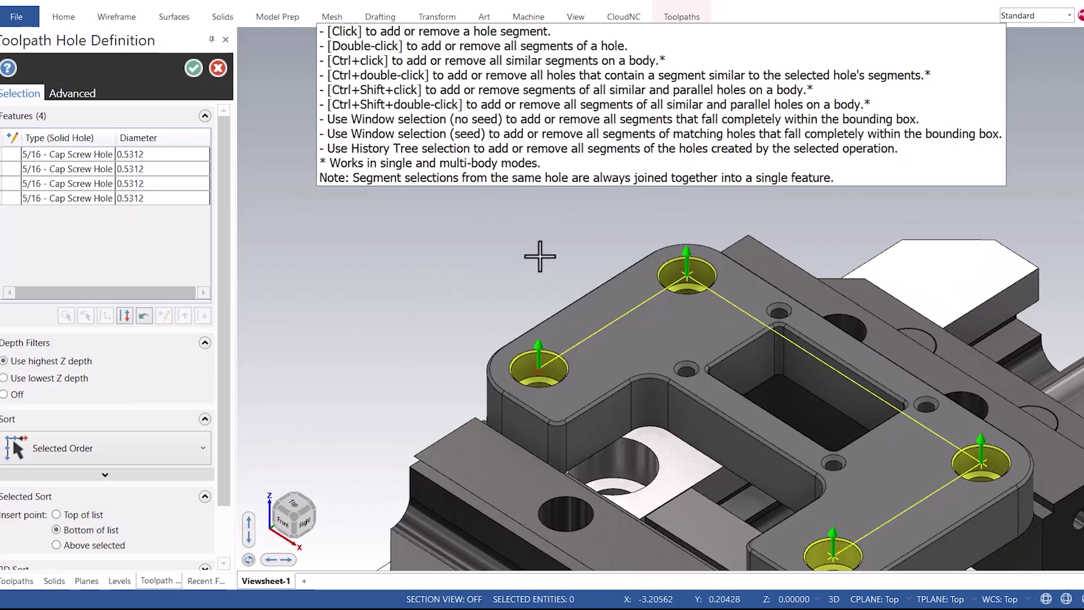
Add the four matching 10-32 tapped holes around the plate's rectangular pocket to the hole selection.
scroll(787, 315, up, 5)
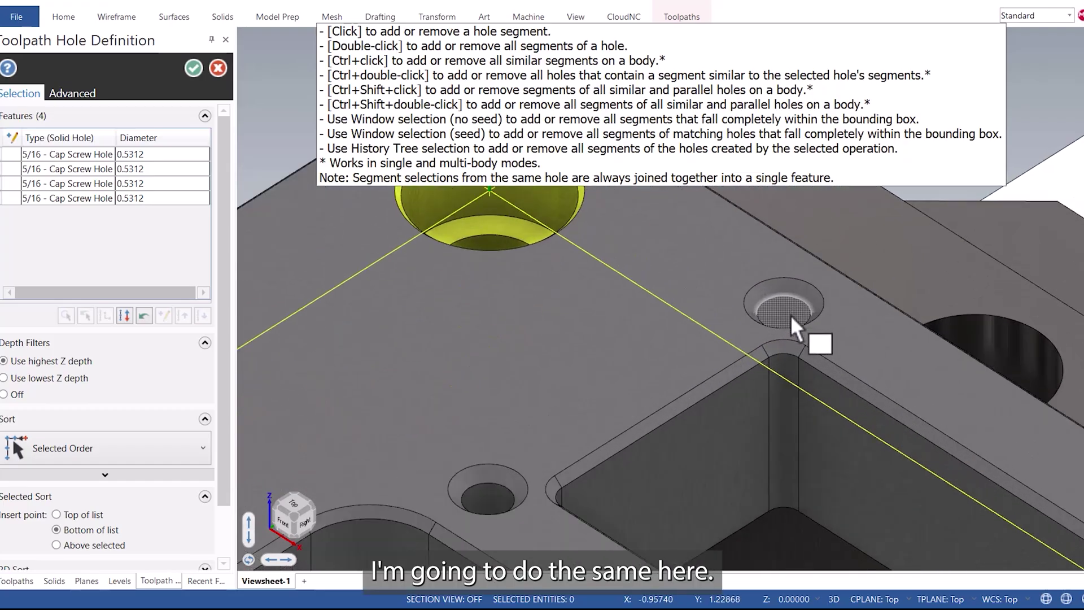
ctrl+click(788, 315)
scroll(667, 284, down, 4)
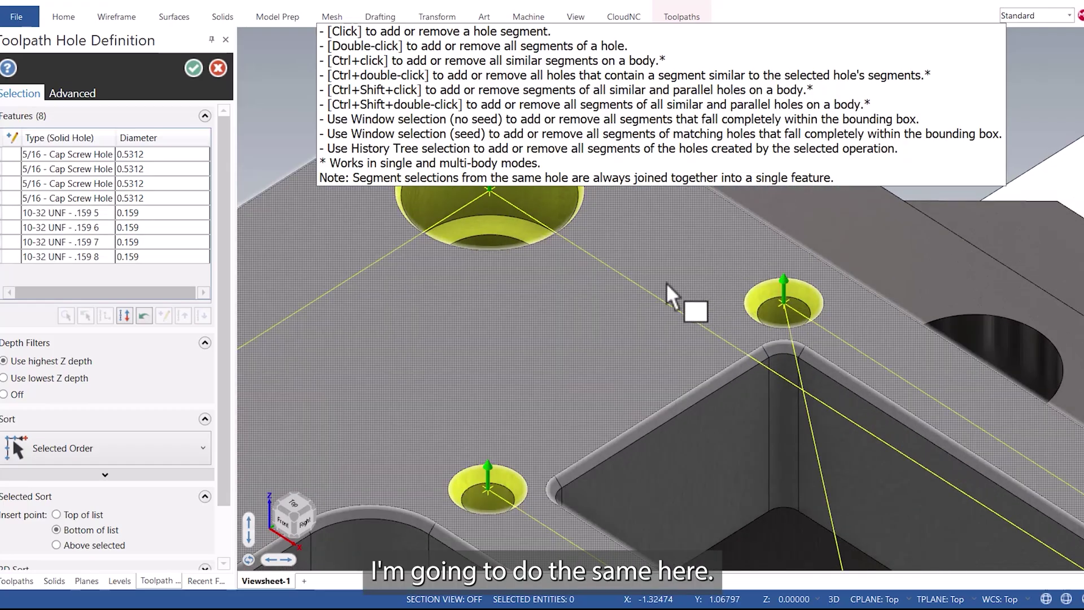
scroll(672, 284, down, 5)
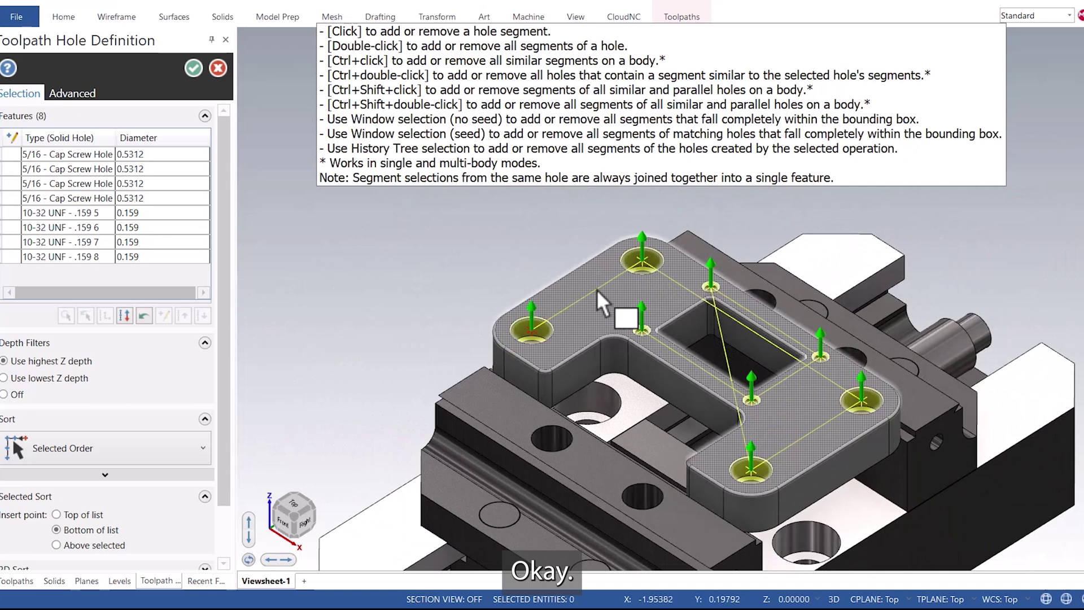
Sort the selected holes in the X Zig+ Y- order and accept the hole definition.
click(172, 446)
scroll(166, 429, down, 1)
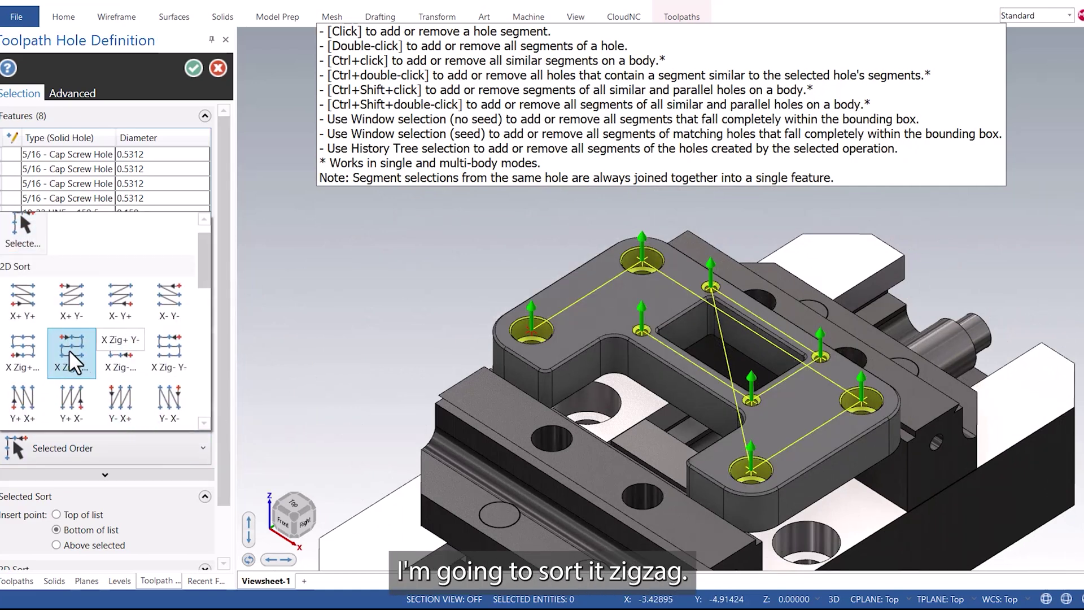
click(66, 350)
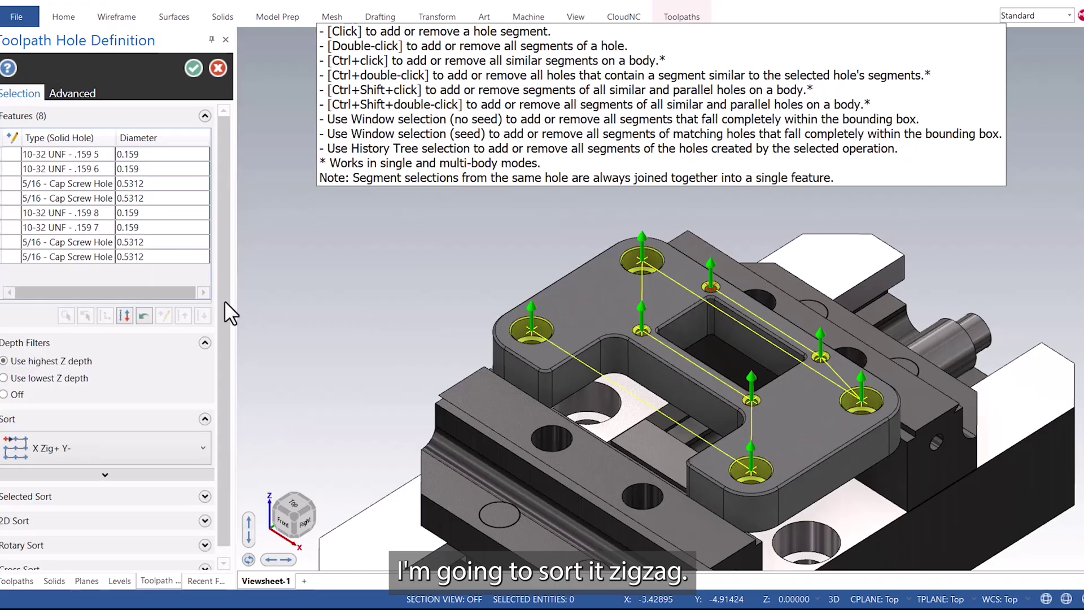
click(194, 69)
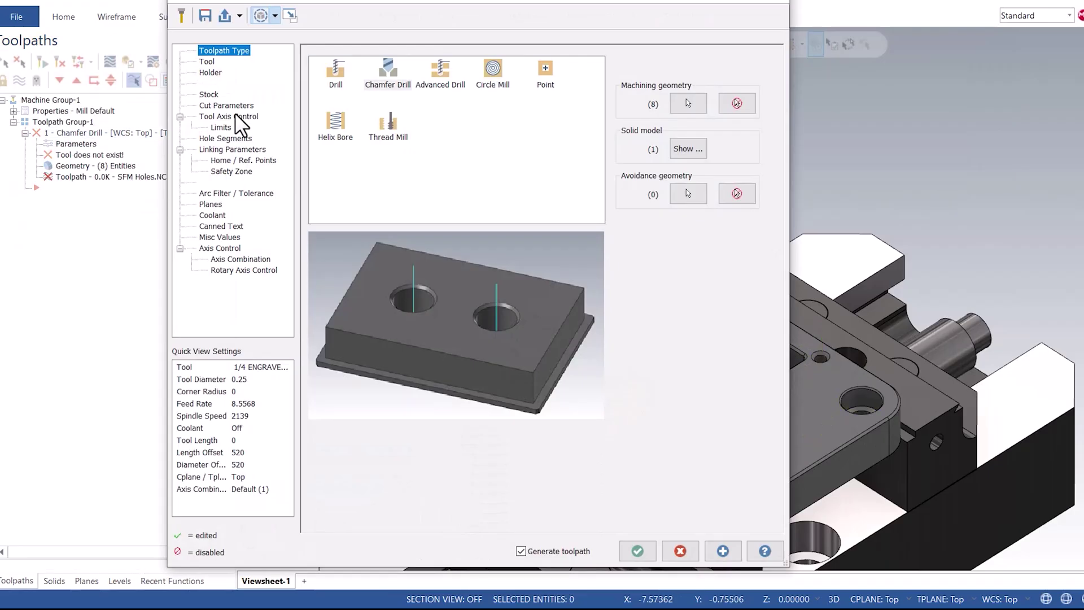
Assign the 3/4 spot drill to the chamfer drill operation and check its feed rate and spindle speed.
click(206, 61)
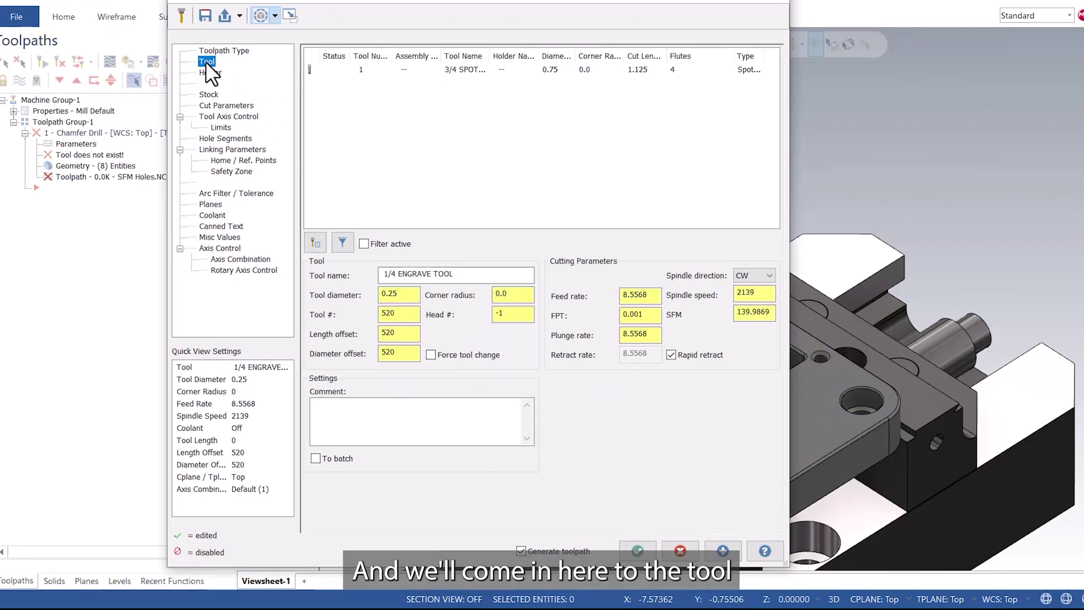
click(460, 76)
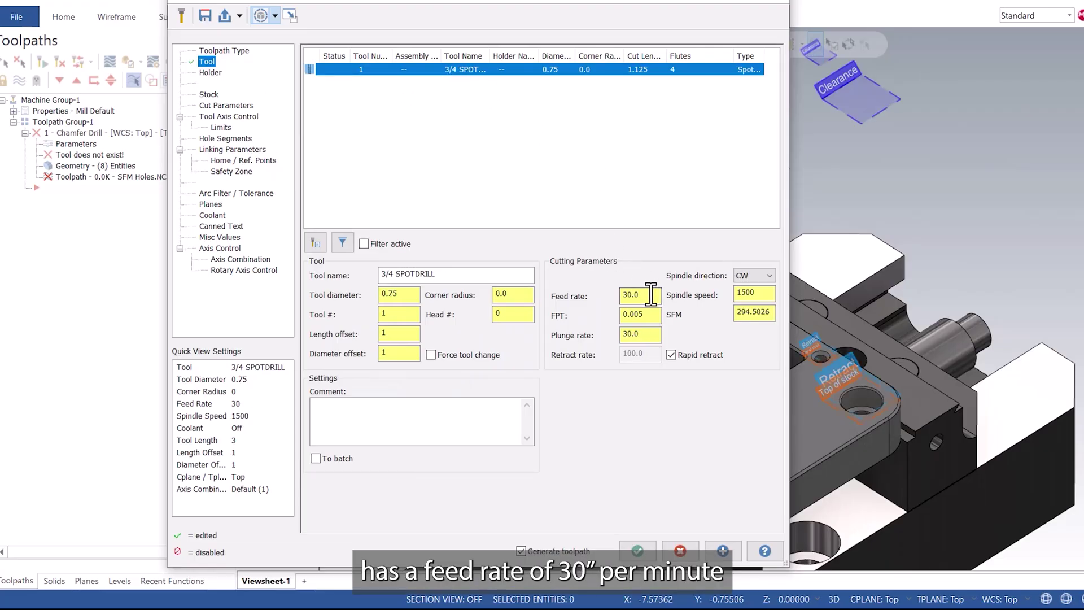
double_click(751, 293)
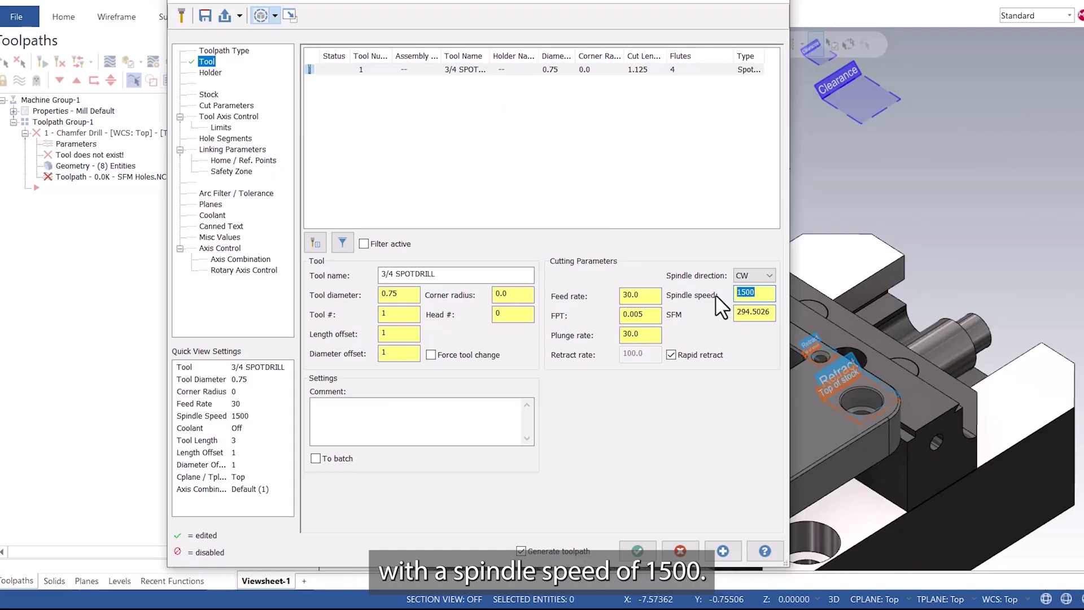
Examine the 3/4 spot drill's geometry, comparing its full diameter with the conical tip that cuts the chamfers.
double_click(505, 69)
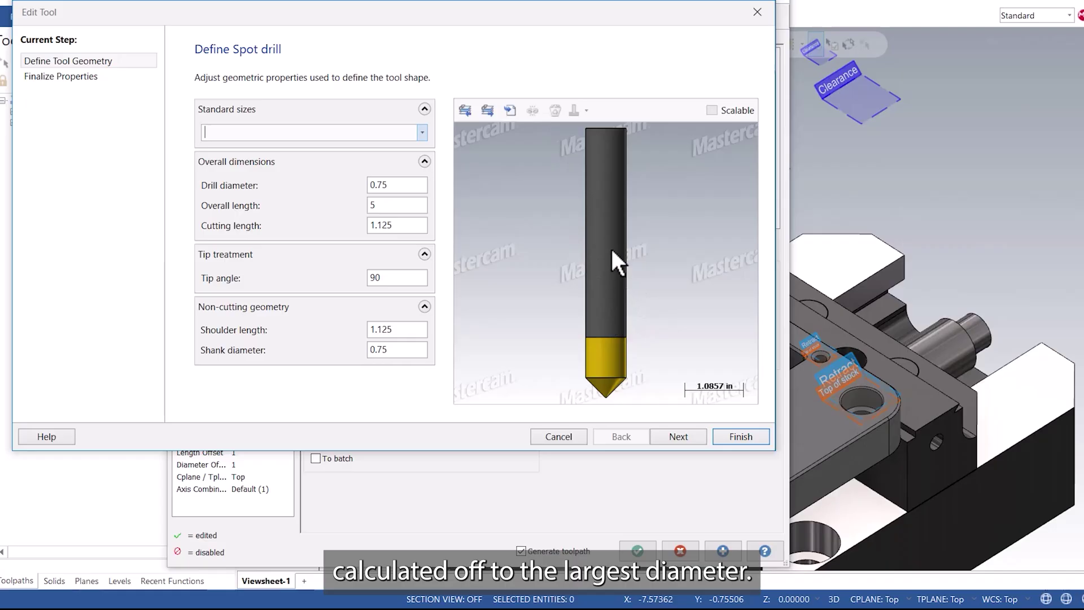
scroll(599, 182, down, 2)
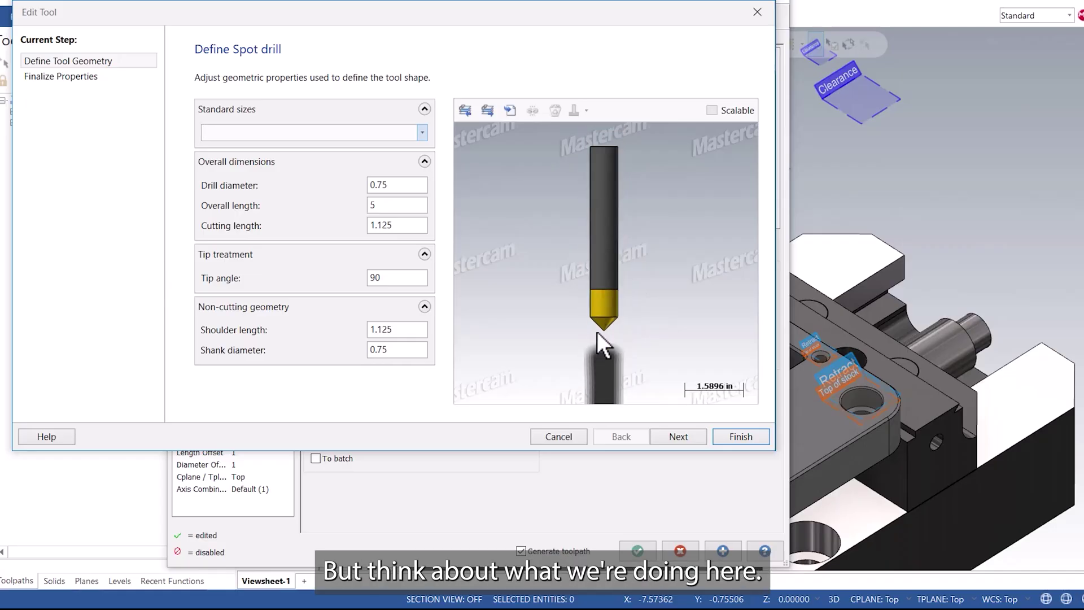
scroll(596, 333, up, 4)
scroll(607, 320, up, 4)
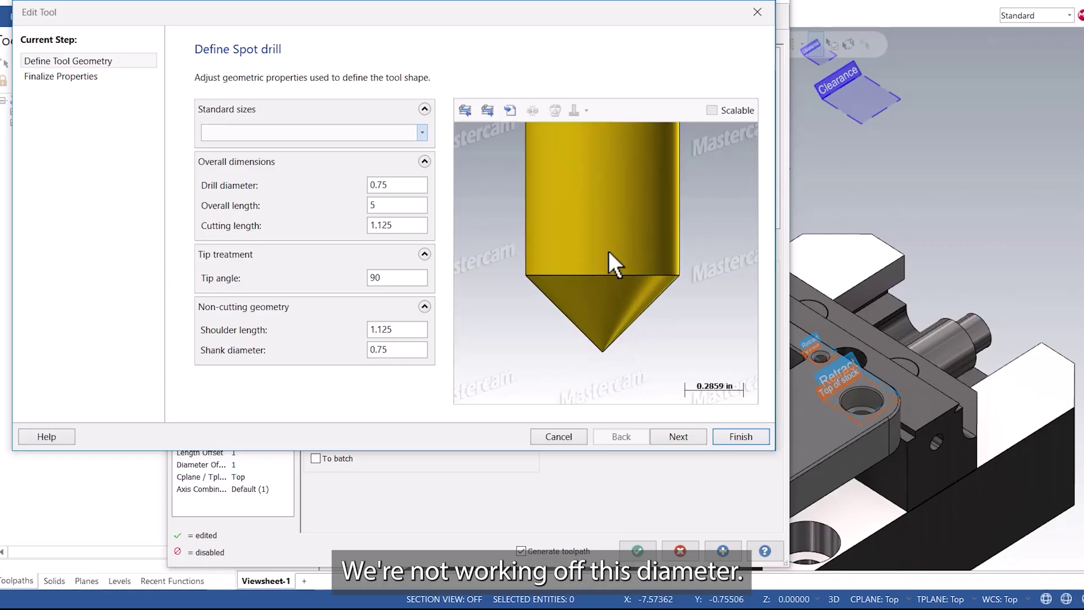
scroll(609, 315, up, 2)
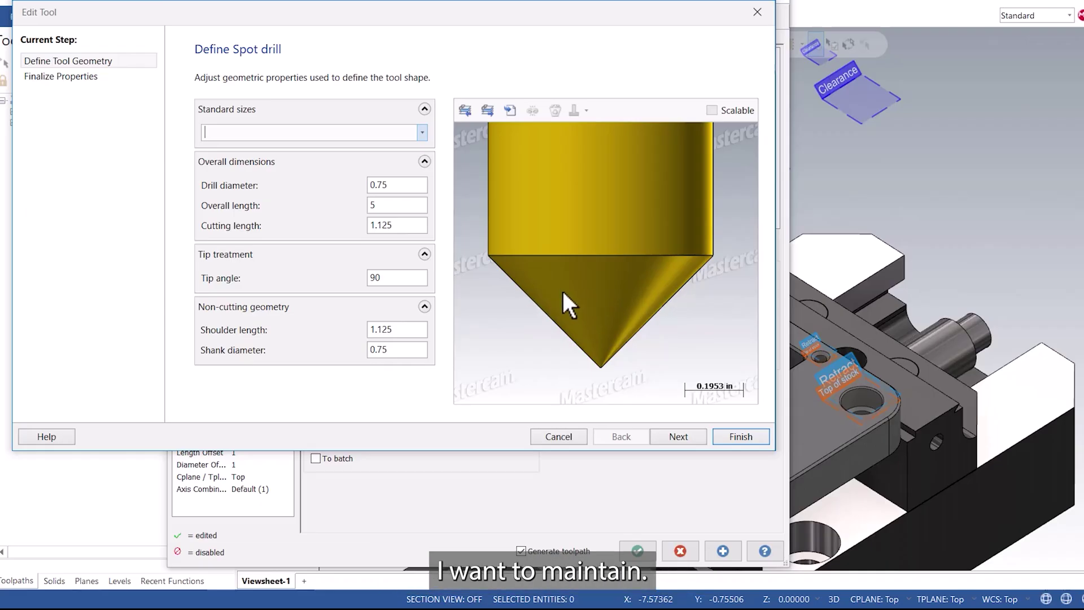
click(734, 433)
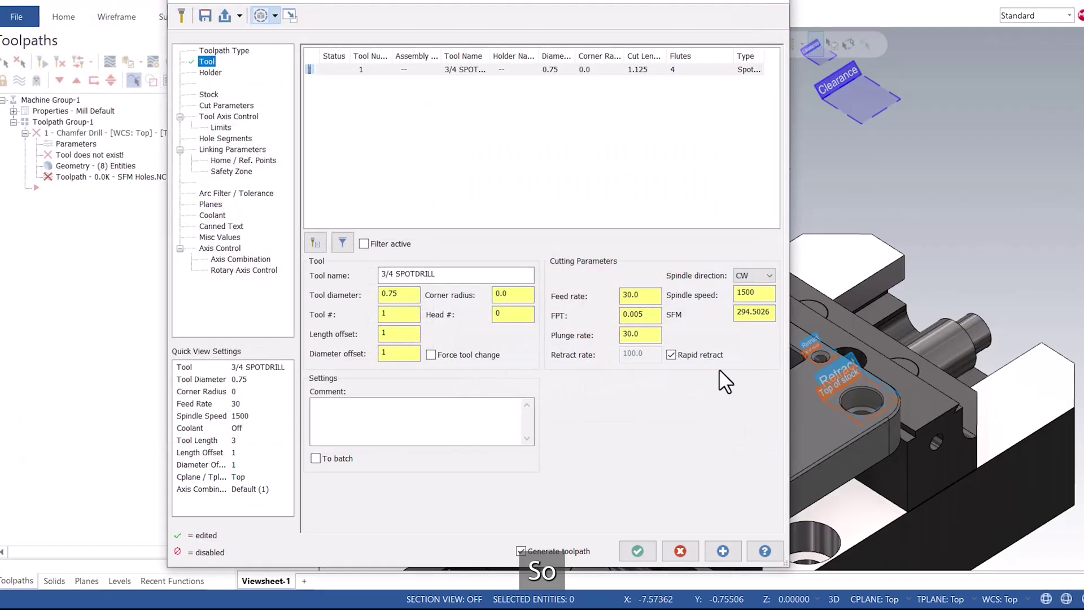
Enable Maintain SFM and Maintain FPT in the cut parameters, then review the tool's feed rate and spindle speed.
click(233, 107)
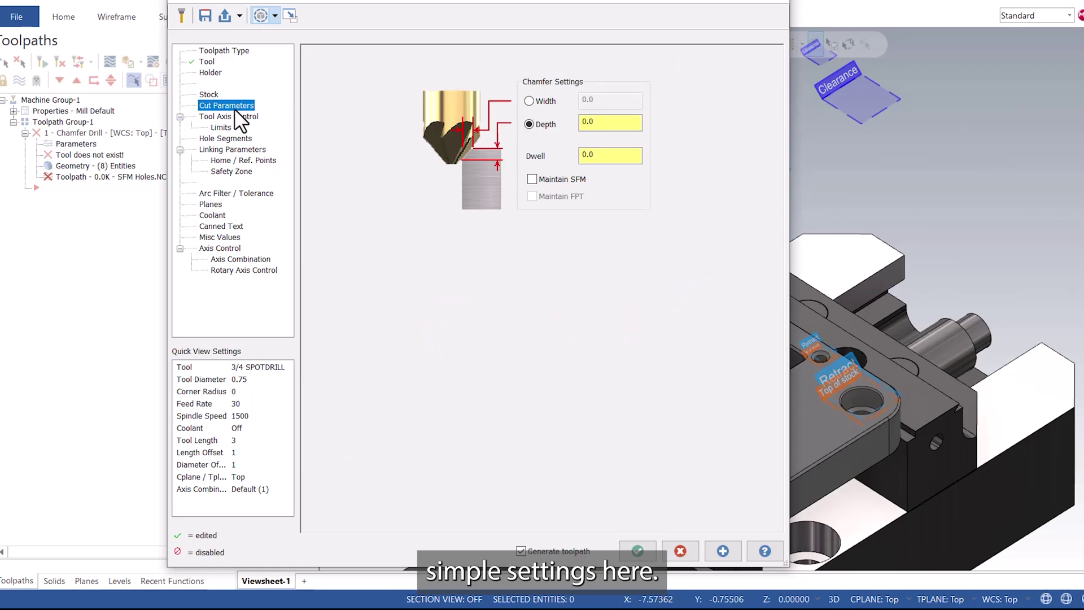
drag(605, 122, 536, 123)
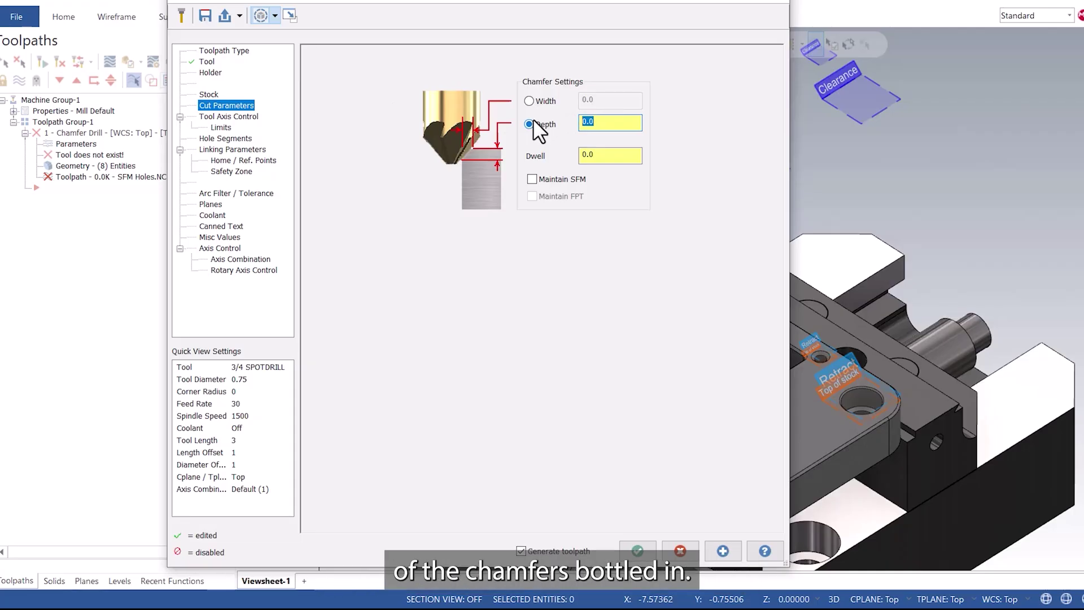
click(532, 179)
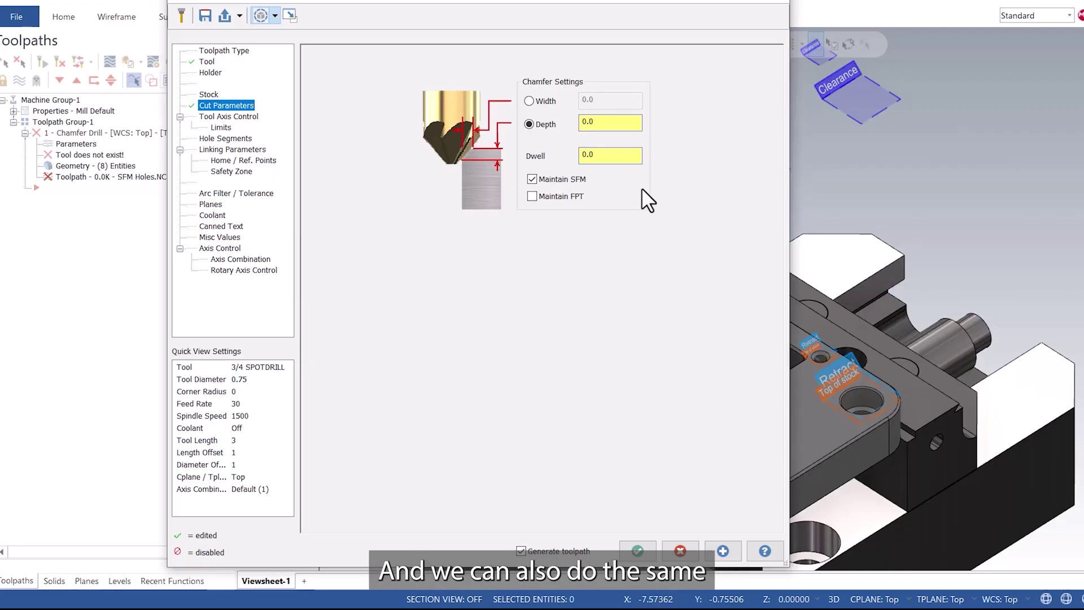
click(532, 197)
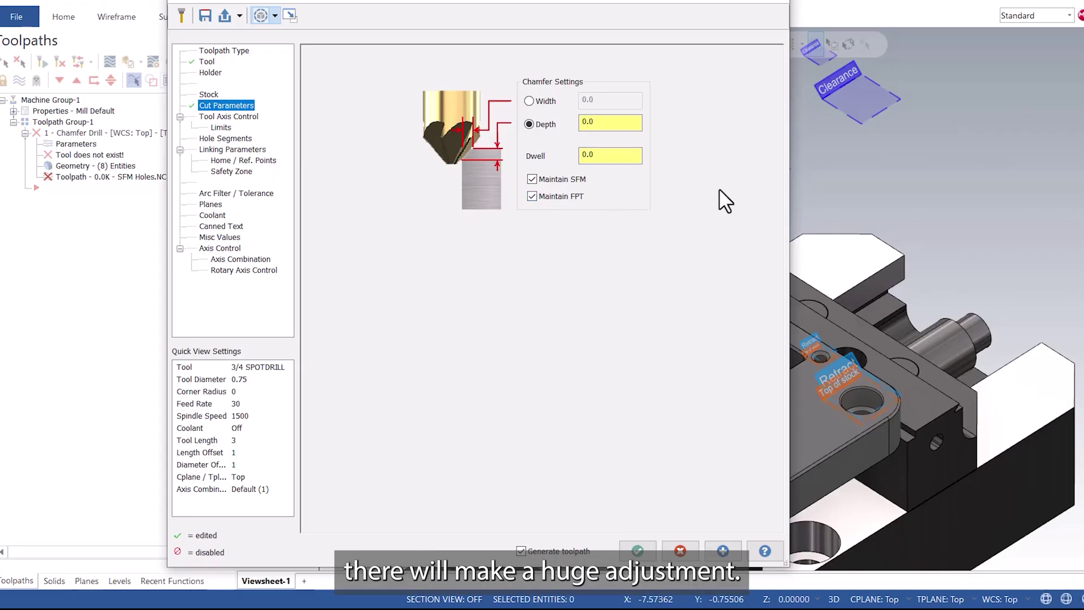
click(207, 62)
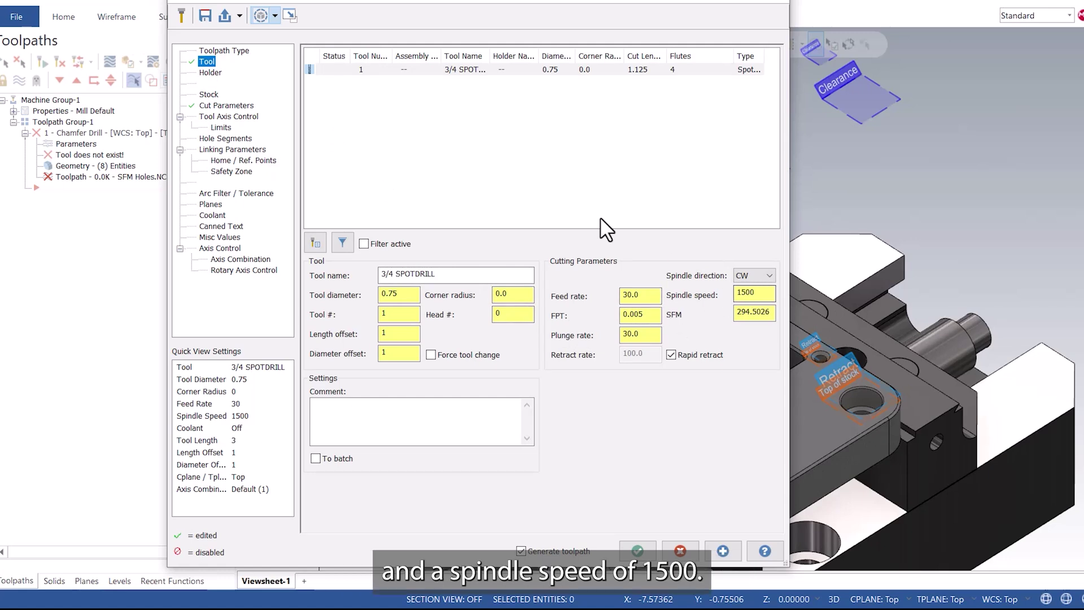
Set the incremental clearance height to 0.5 in the linking parameters and generate the chamfer drill toolpath.
click(222, 149)
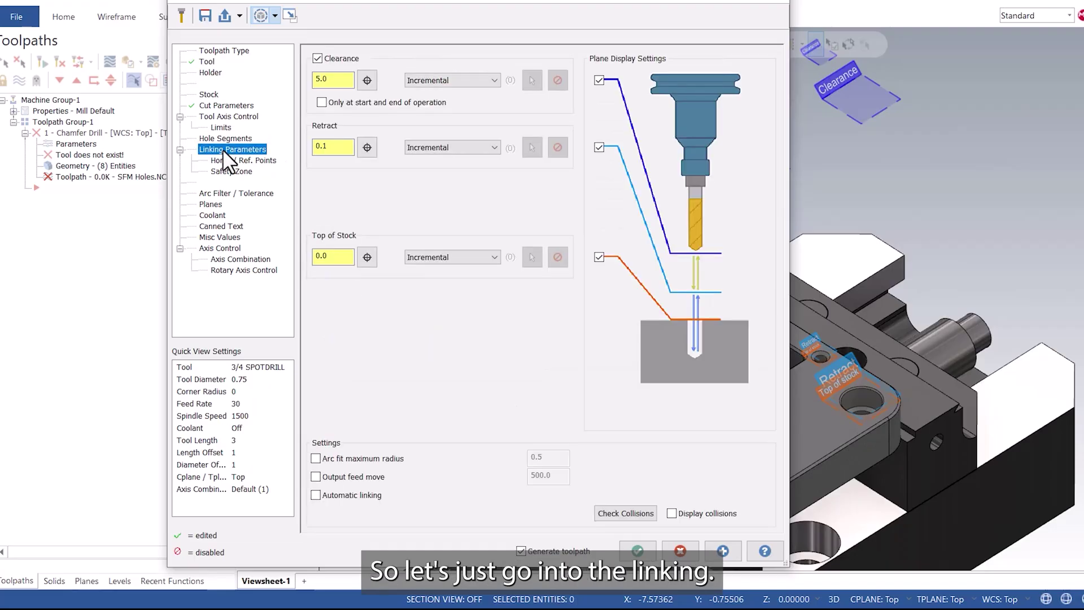
double_click(342, 79)
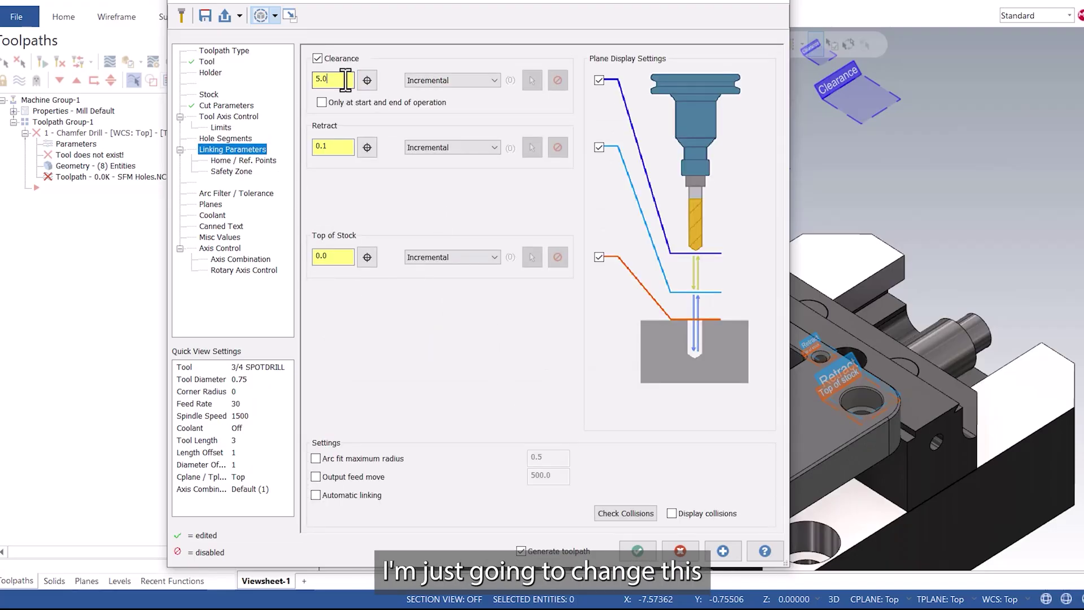
text(0.5)
key(Return)
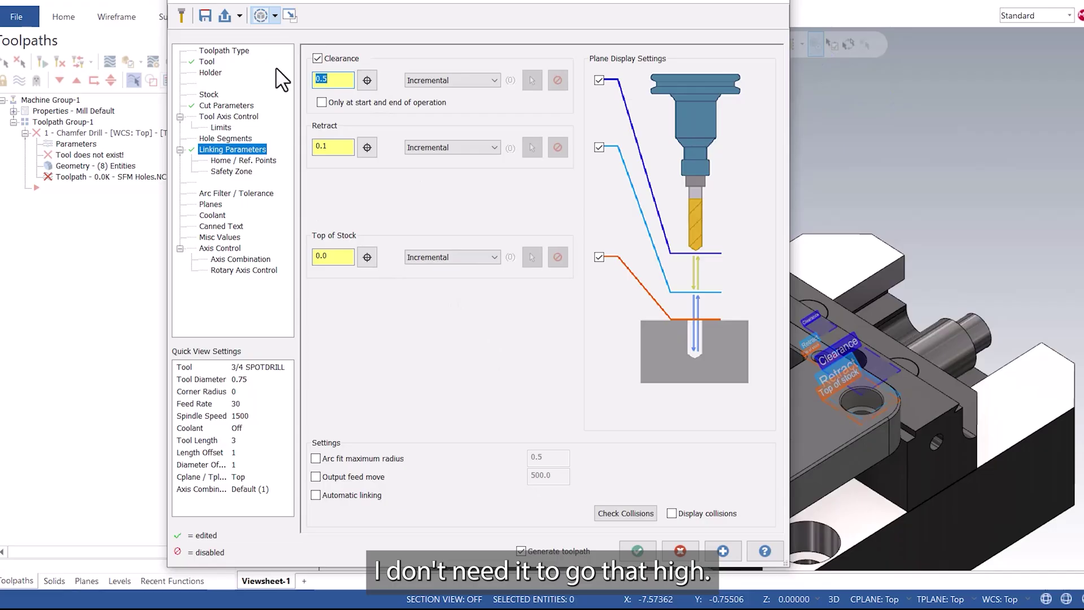
click(637, 551)
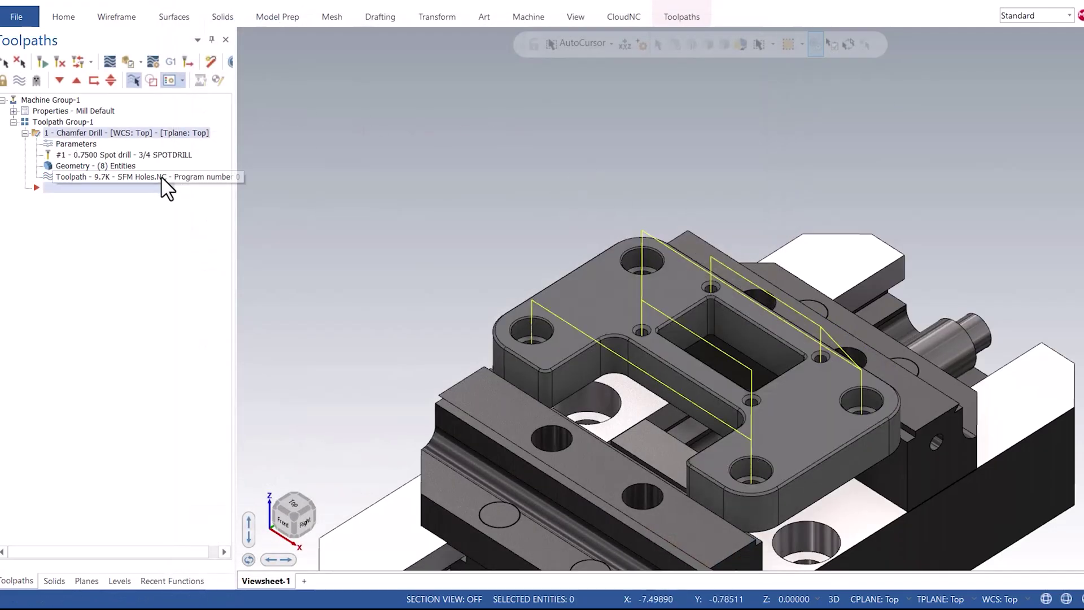
Backplot the chamfer drill toolpath and examine how deep the spot drill goes at the small and large holes.
key(alt+t)
scroll(650, 284, up, 5)
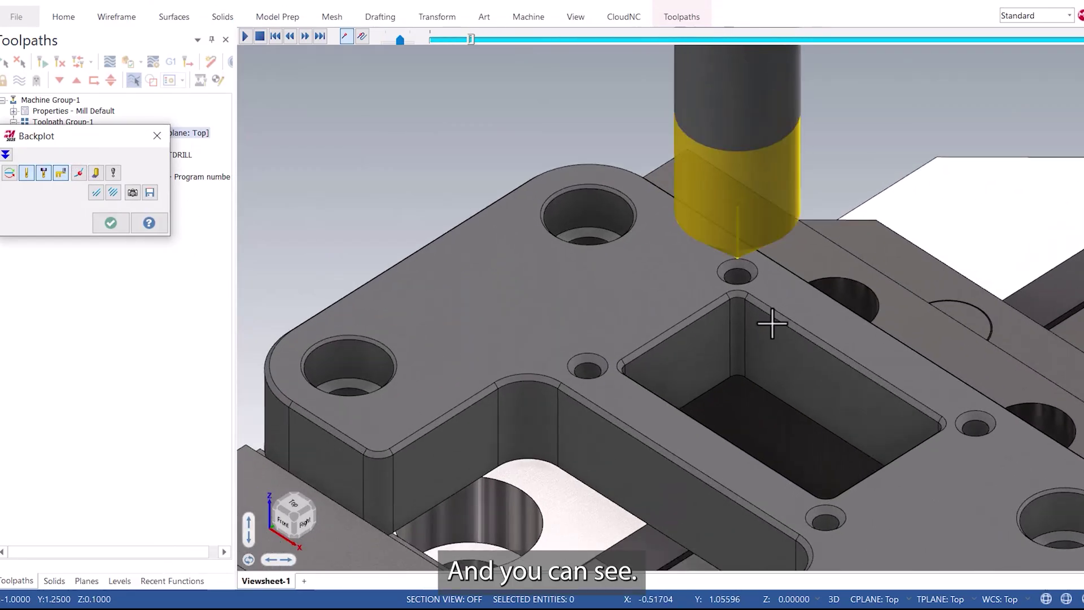
middle_drag(764, 322, 776, 291)
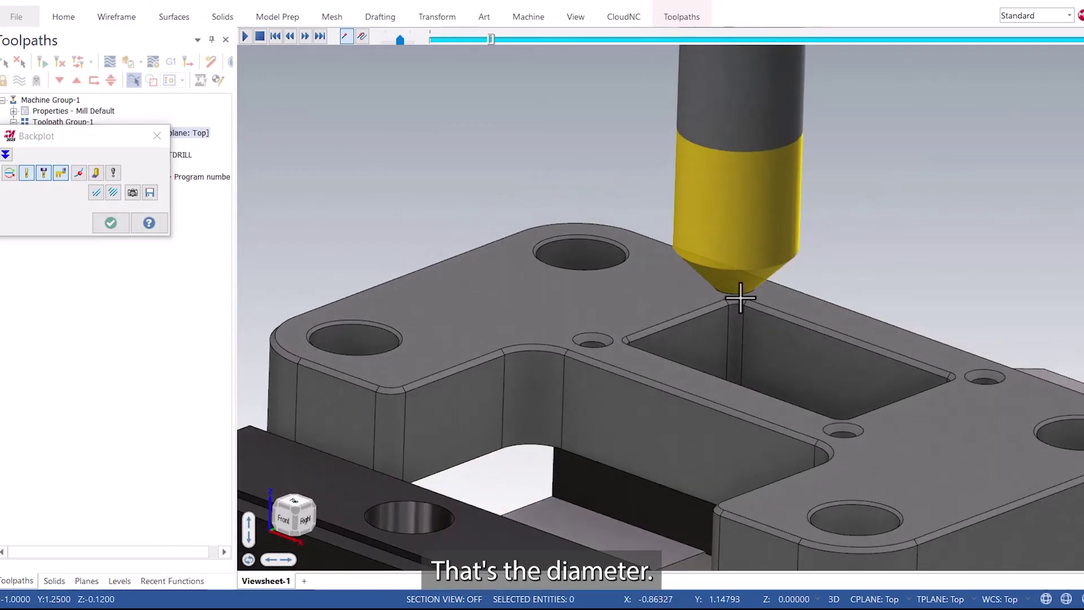
scroll(729, 292, up, 2)
scroll(644, 246, down, 1)
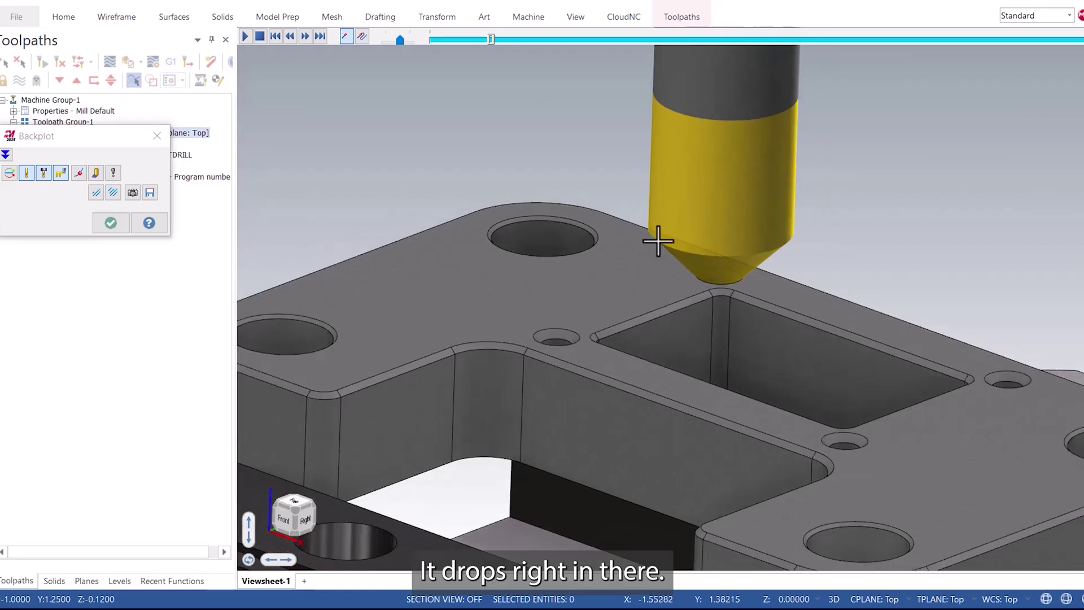
scroll(678, 248, down, 2)
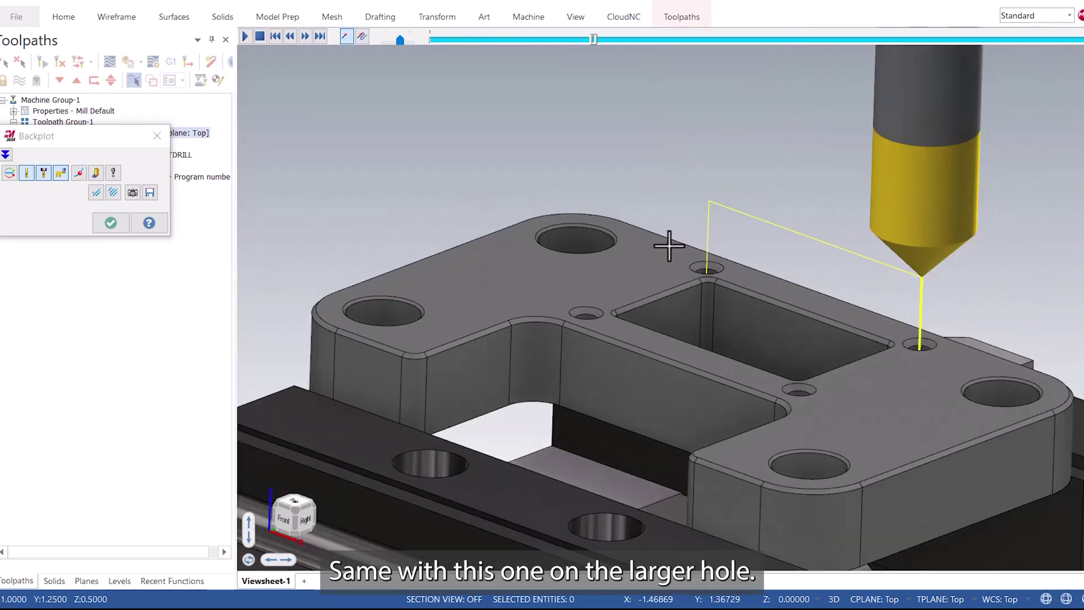
scroll(1019, 416, up, 3)
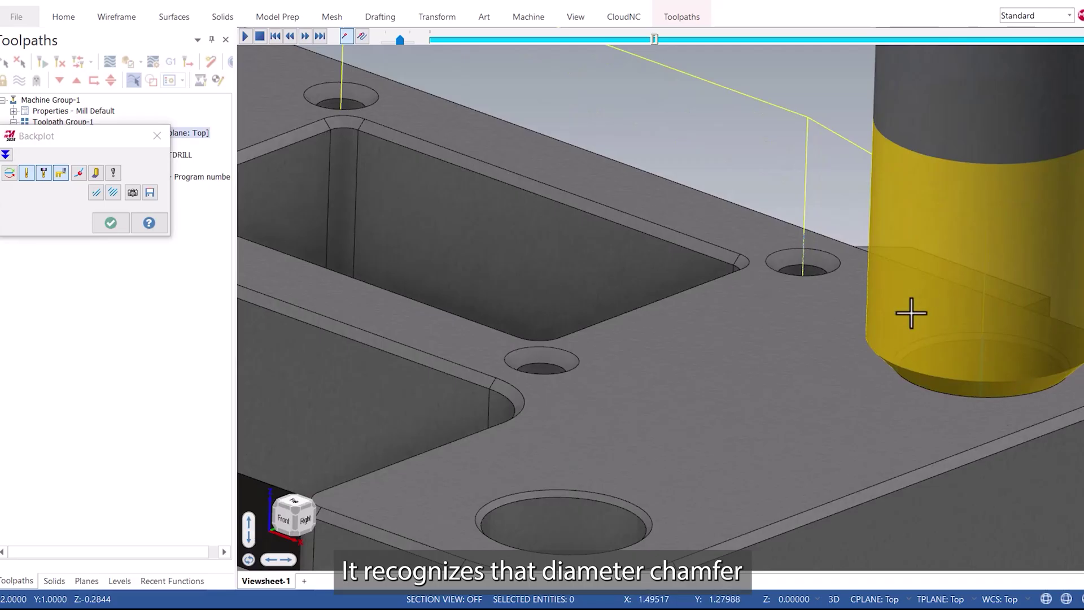
scroll(983, 327, down, 2)
scroll(983, 326, down, 3)
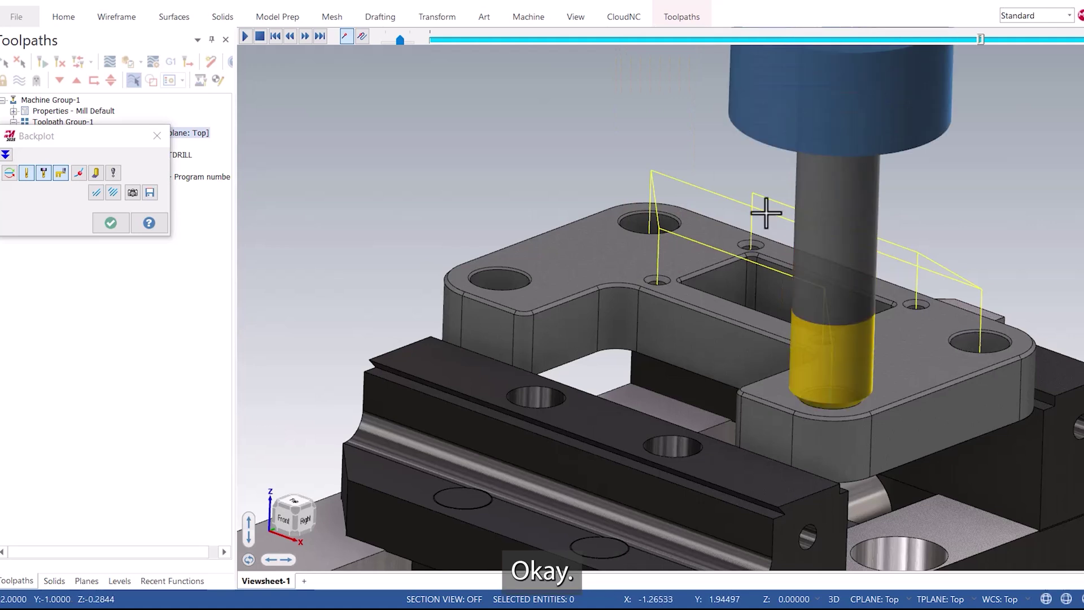
Close the backplot and analyze the chamfer drill toolpath, comparing the spindle speed and feed rate at the small and large holes.
click(110, 223)
click(63, 16)
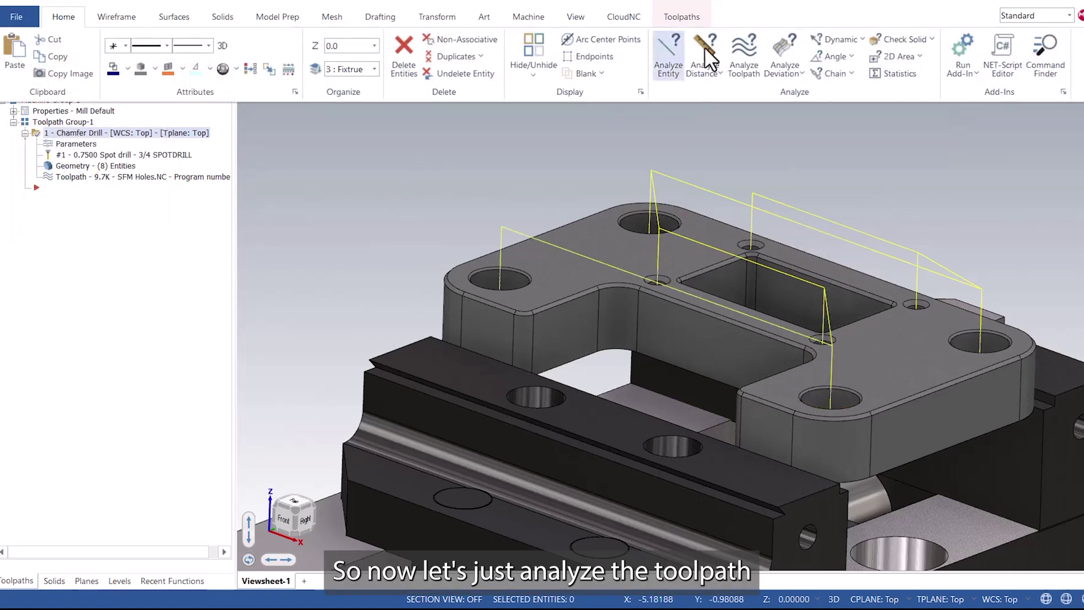
click(740, 62)
mouse_move(650, 229)
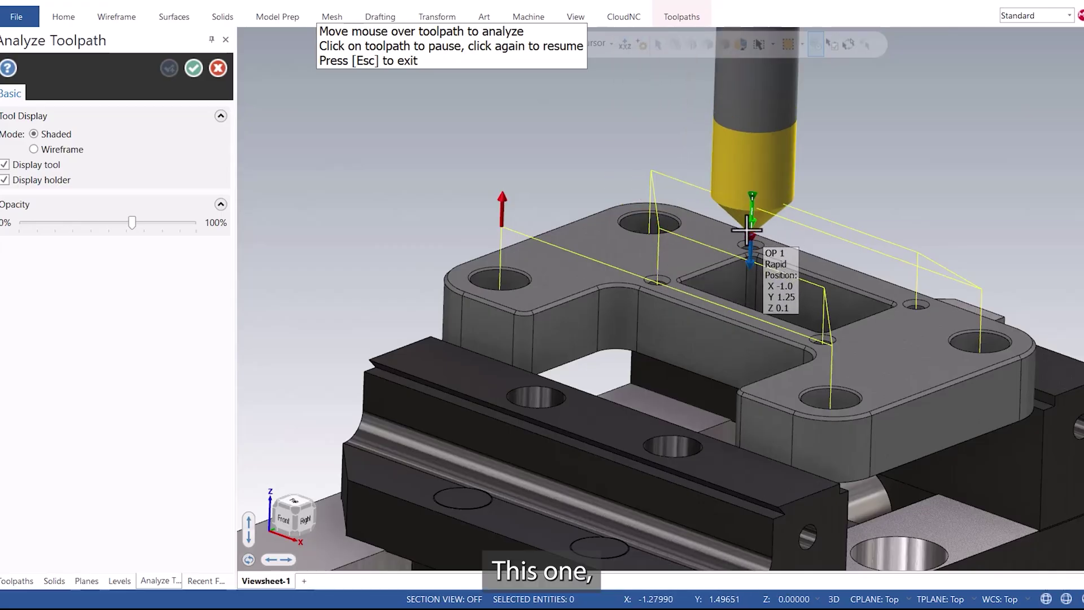
mouse_move(745, 240)
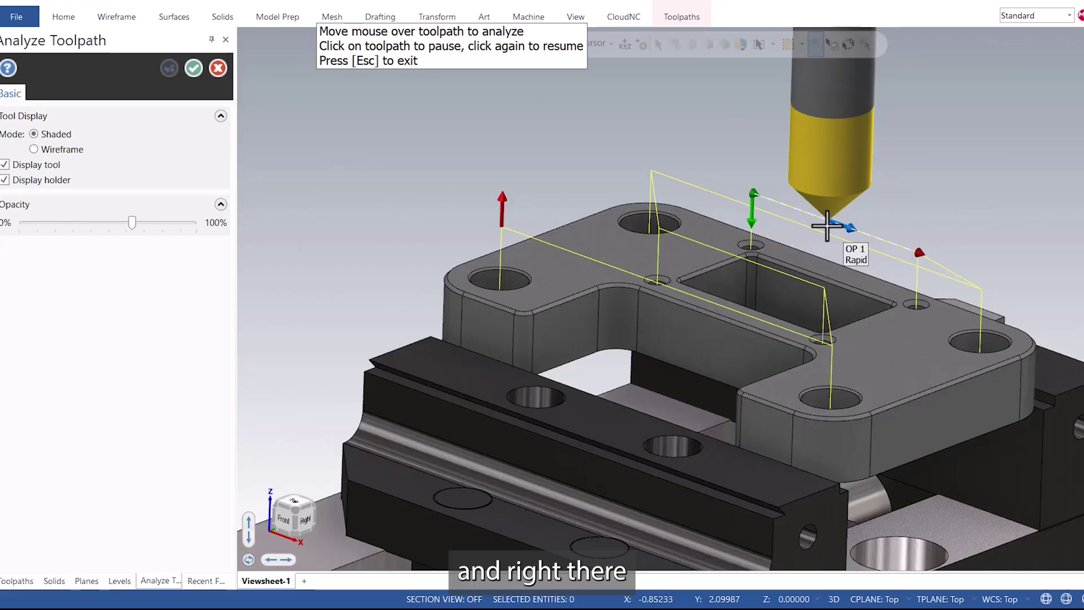
key(Escape)
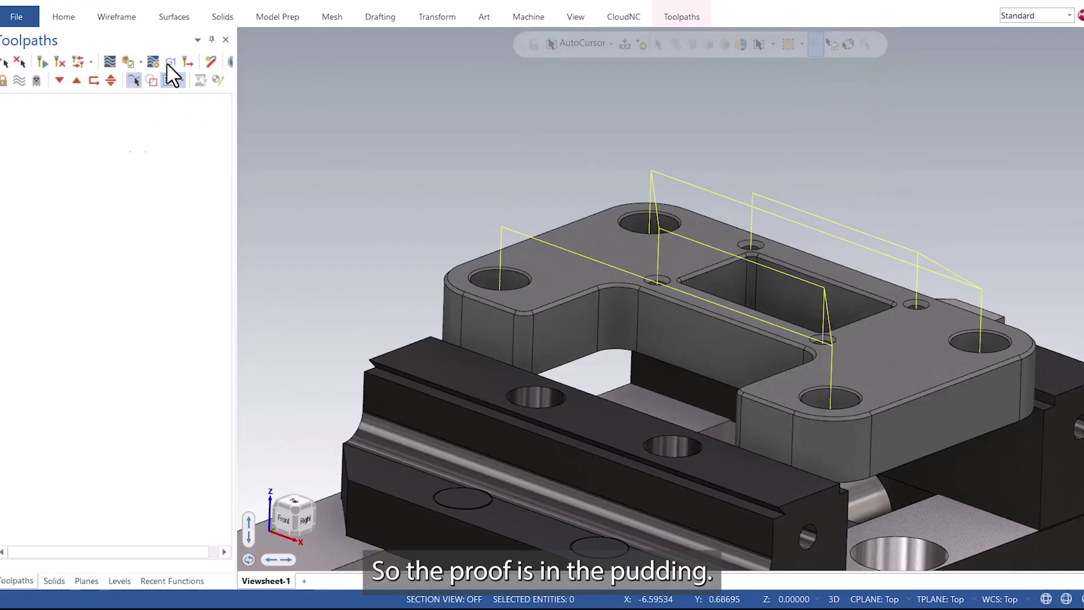
Post the chamfer drill operation, overwriting the existing NC file, and reload SFM Holes.NC in the code editor.
click(169, 63)
click(19, 166)
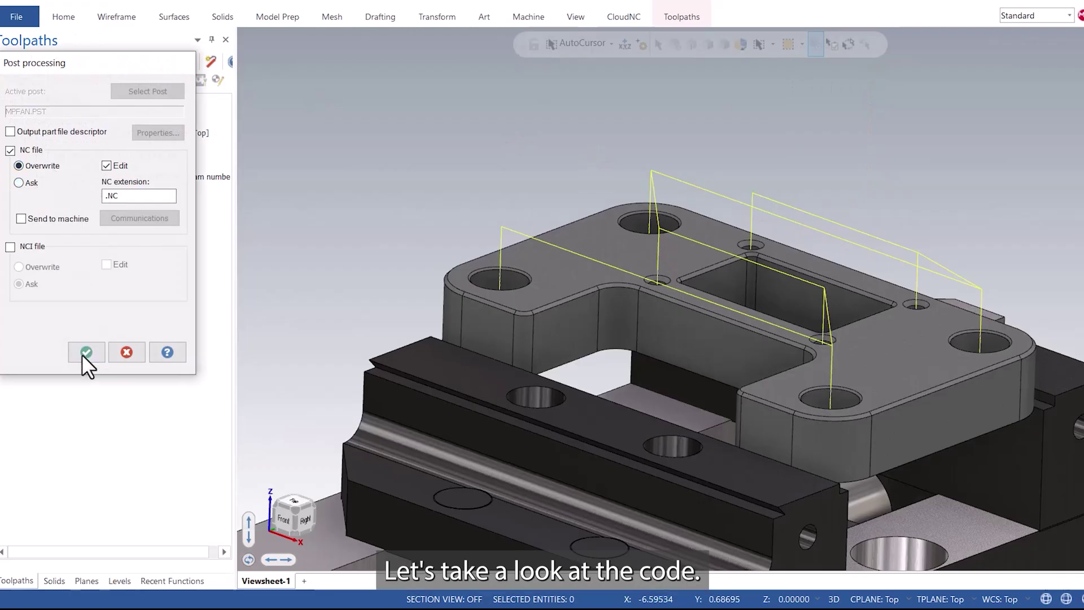
click(87, 352)
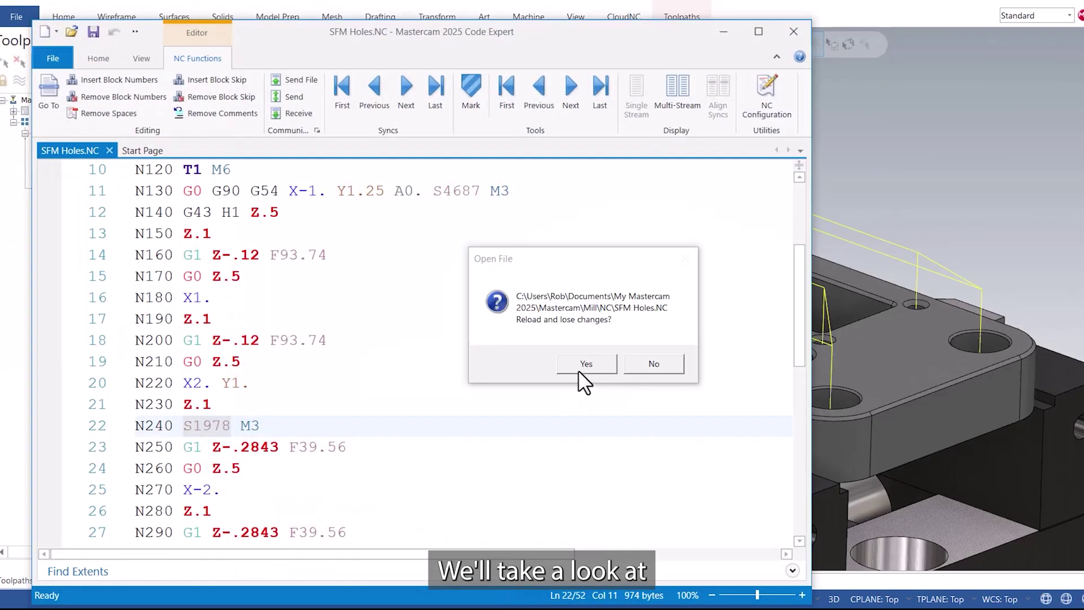
click(580, 368)
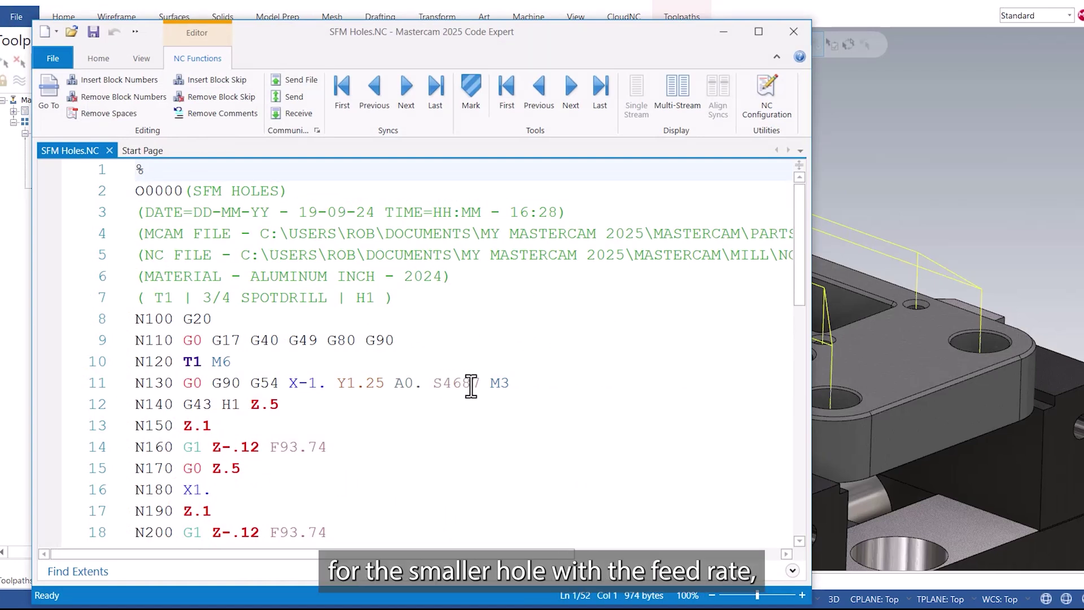
Compare the spindle speeds and feed rates for the smaller and larger holes in the posted code, then minimize the code editor.
click(325, 448)
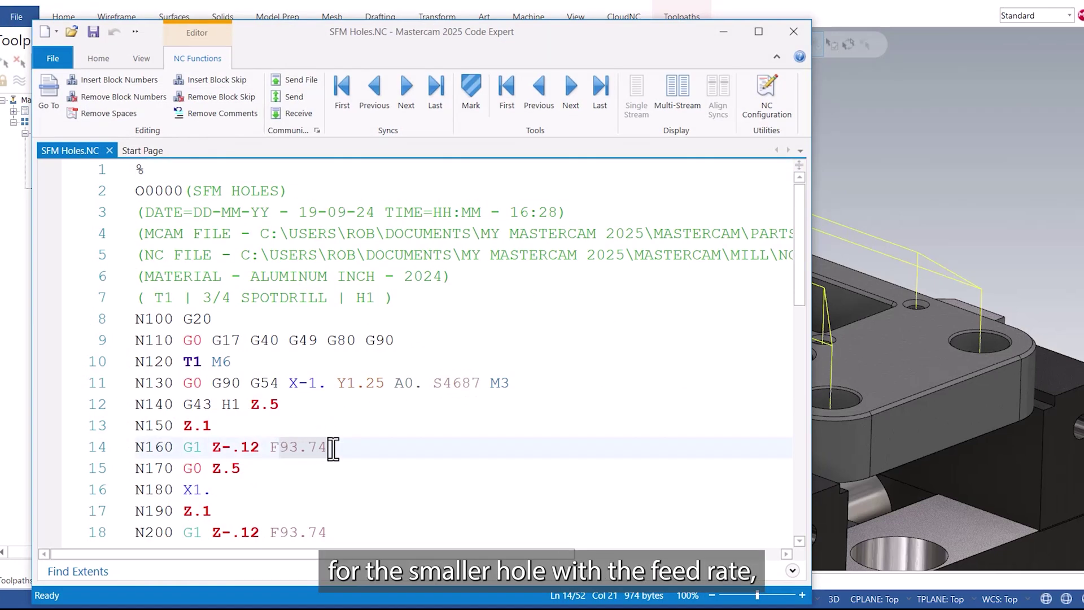
scroll(379, 409, down, 3)
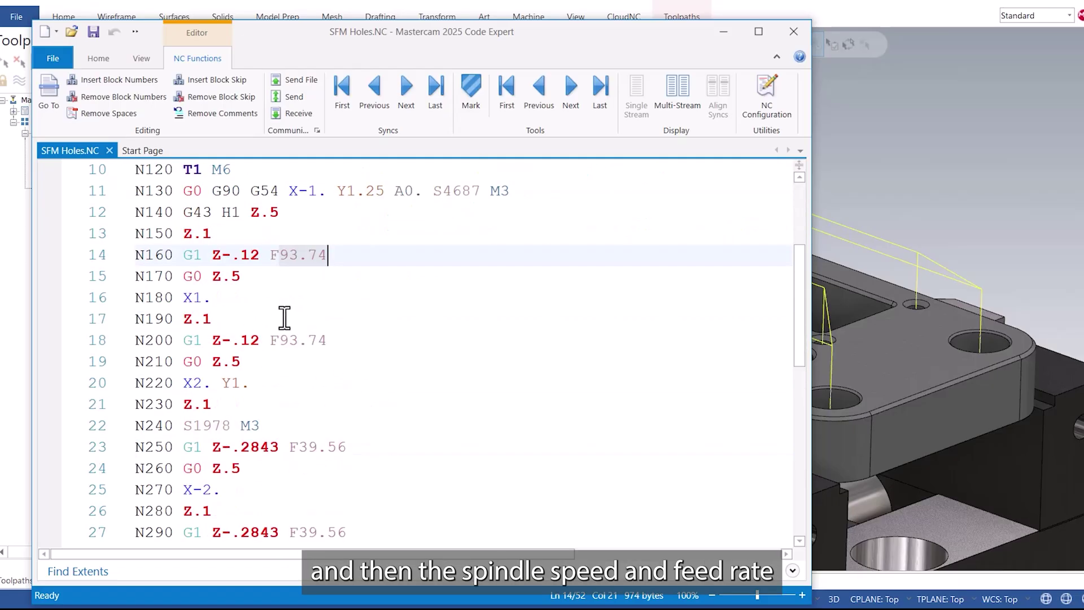
click(312, 318)
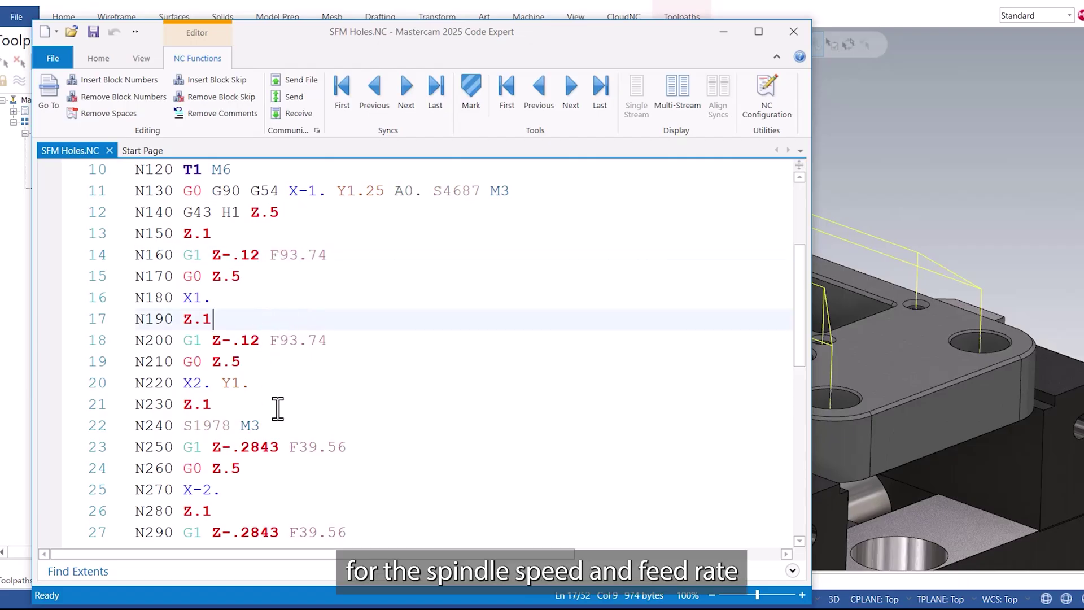
click(222, 425)
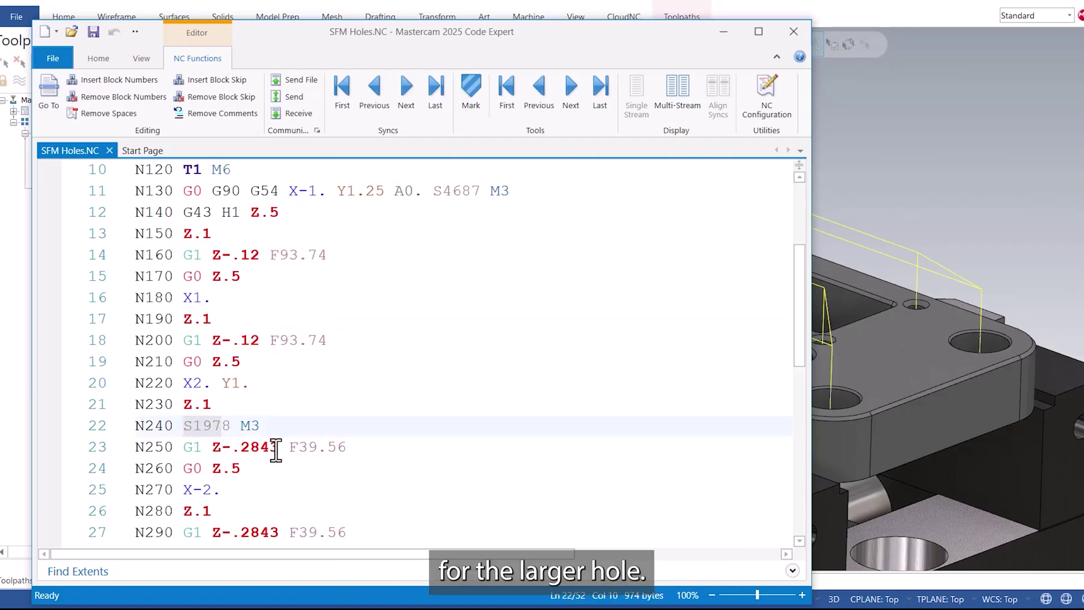
click(350, 448)
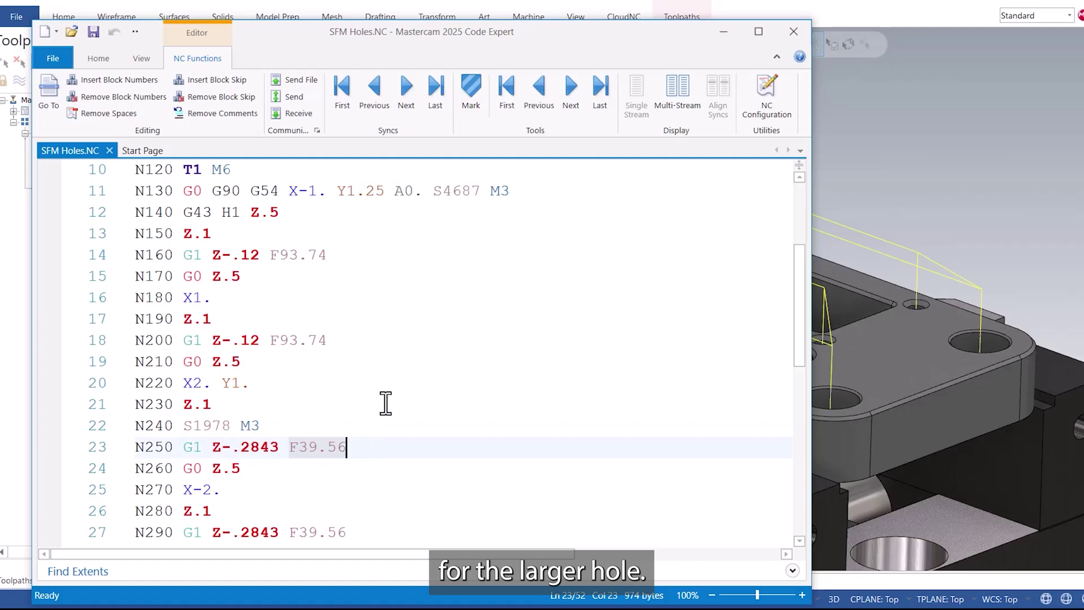
click(723, 33)
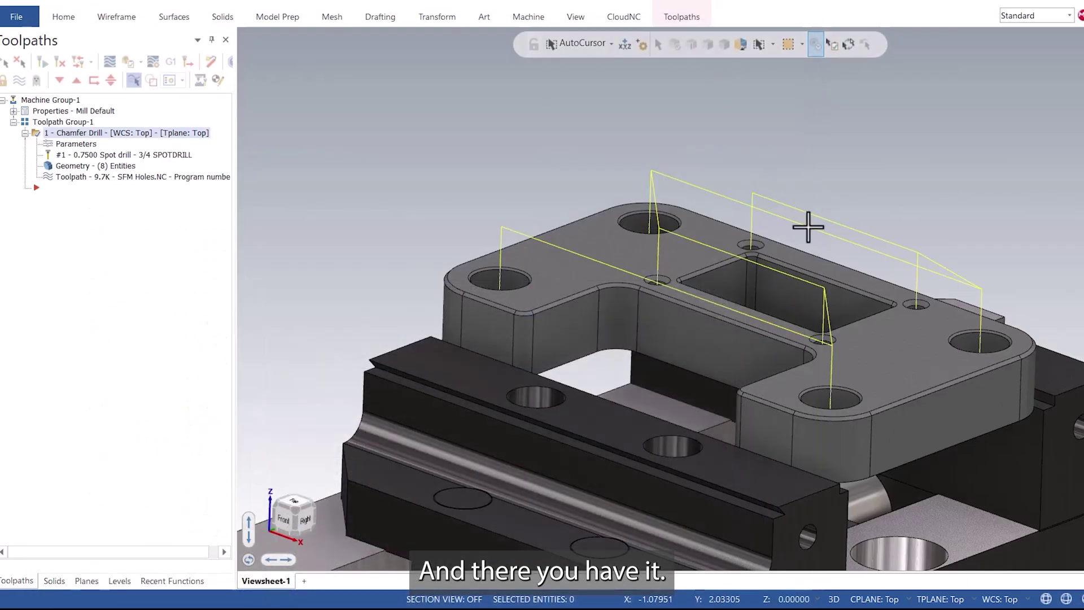